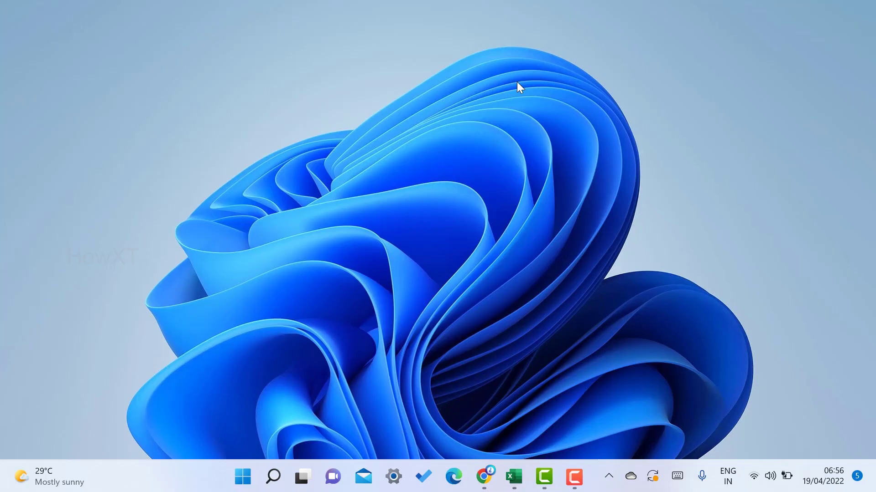
Restore Book1, review the five names under Normal, and select cell C3.
left_click(514, 476)
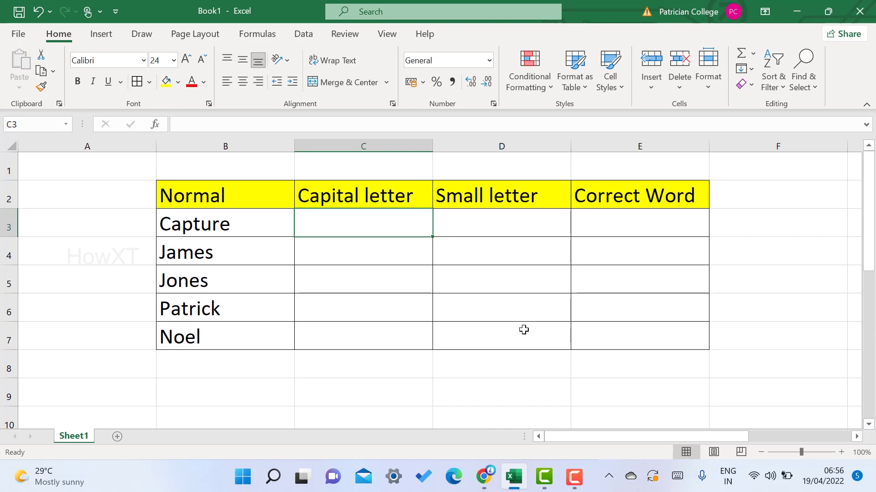
left_click_drag(218, 236, 221, 330)
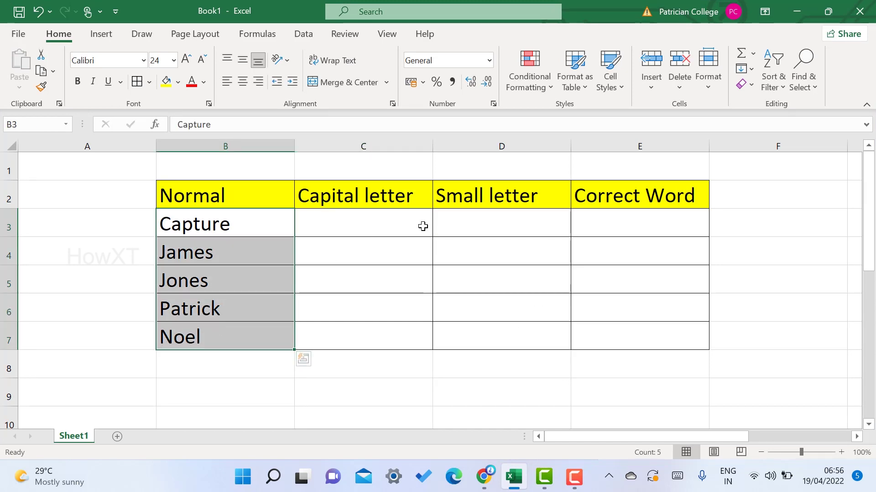
left_click(538, 223)
left_click(629, 224)
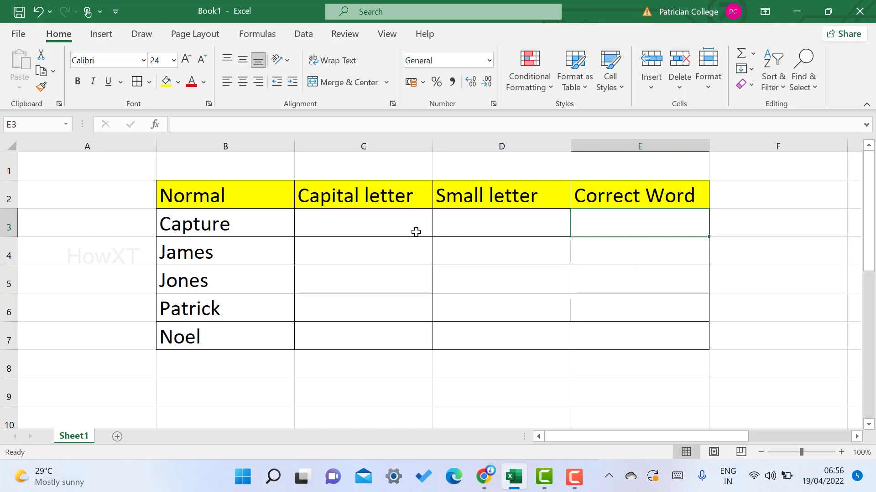
left_click(343, 220)
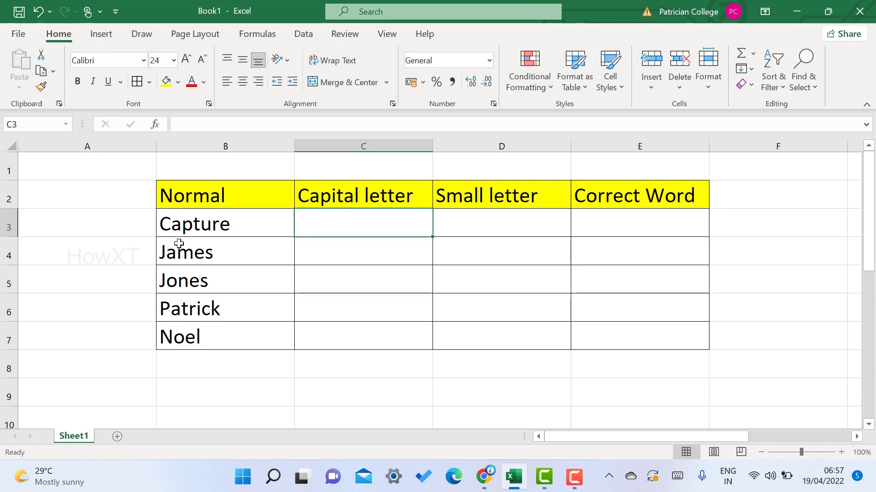
left_click_drag(171, 224, 200, 369)
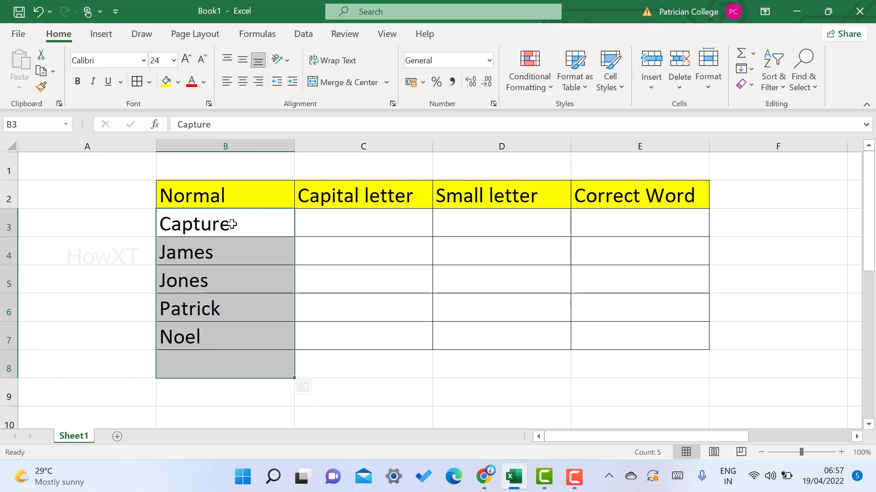
left_click(327, 226)
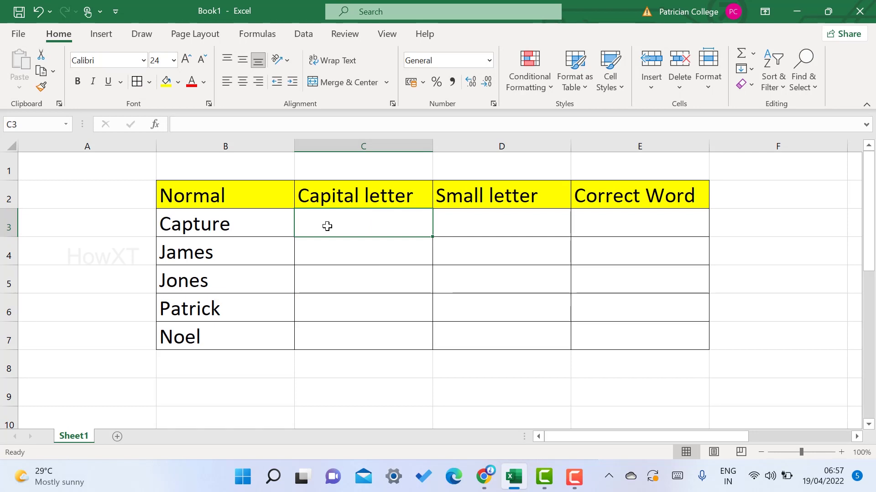
Enter =UPPER(B3) in C3 and fill it down to C7, giving CAPTURE through NOEL.
type("=upper")
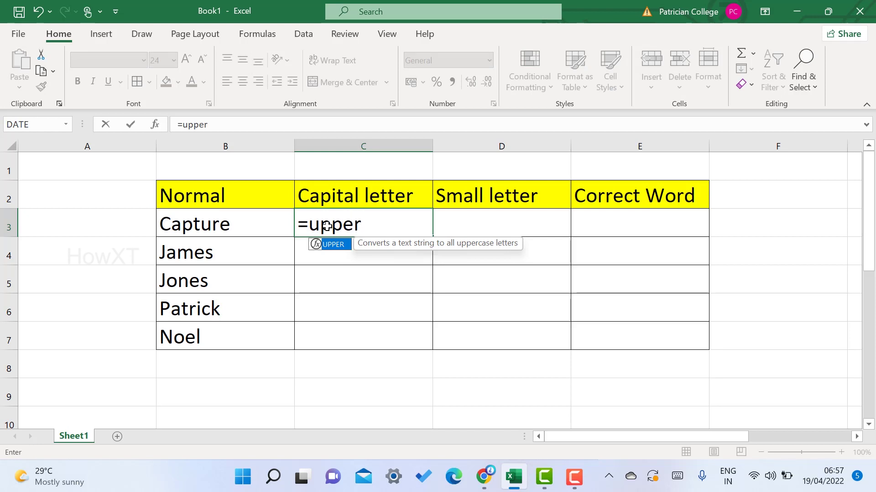
type("(")
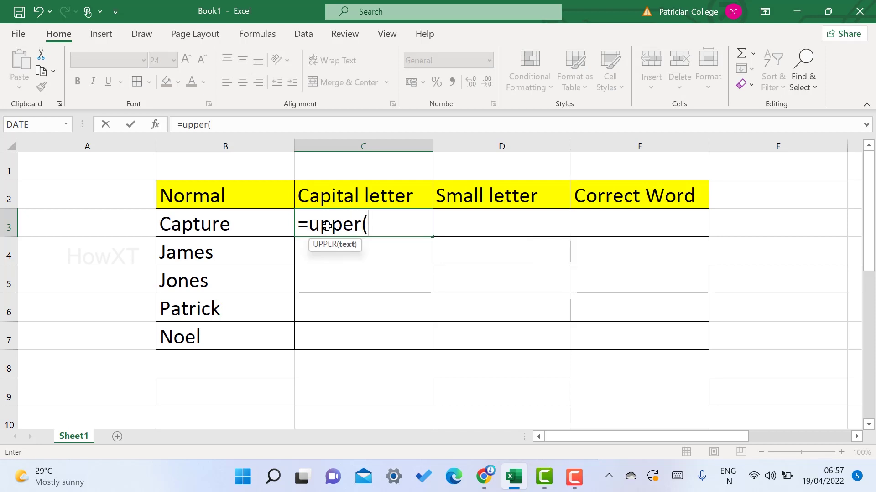
left_click(211, 224)
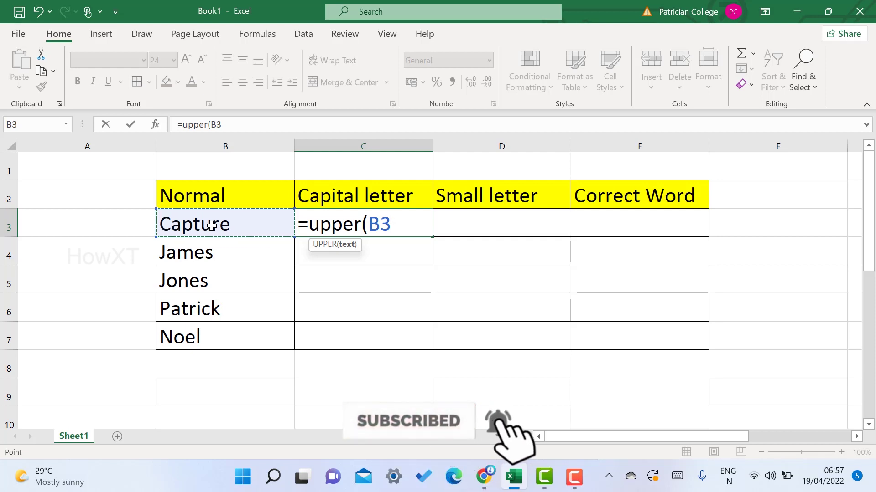
type(")")
key("Return")
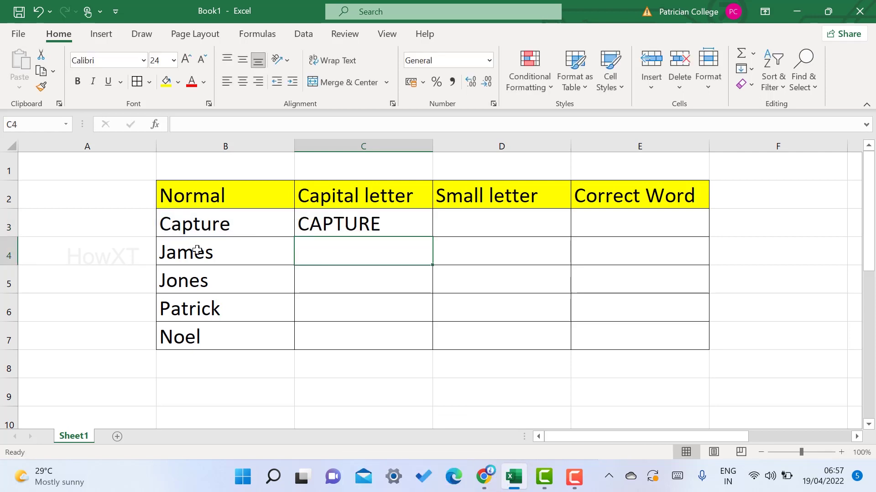
left_click(364, 223)
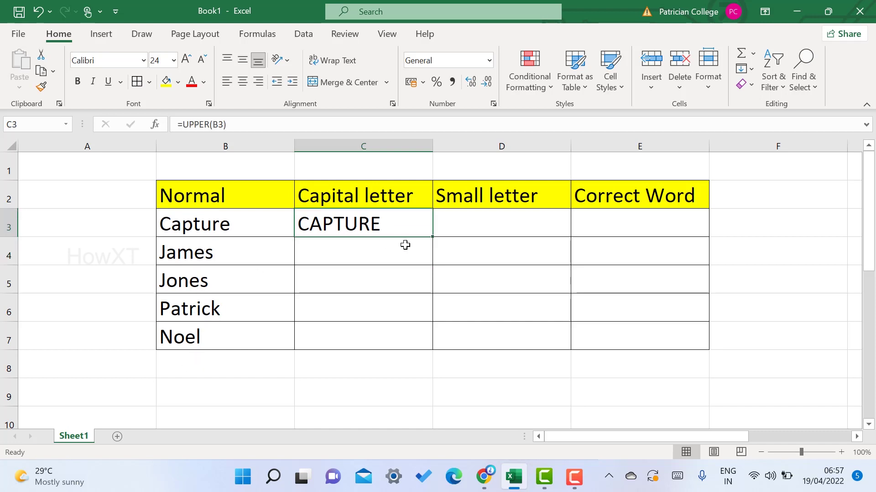
left_click_drag(432, 237, 410, 345)
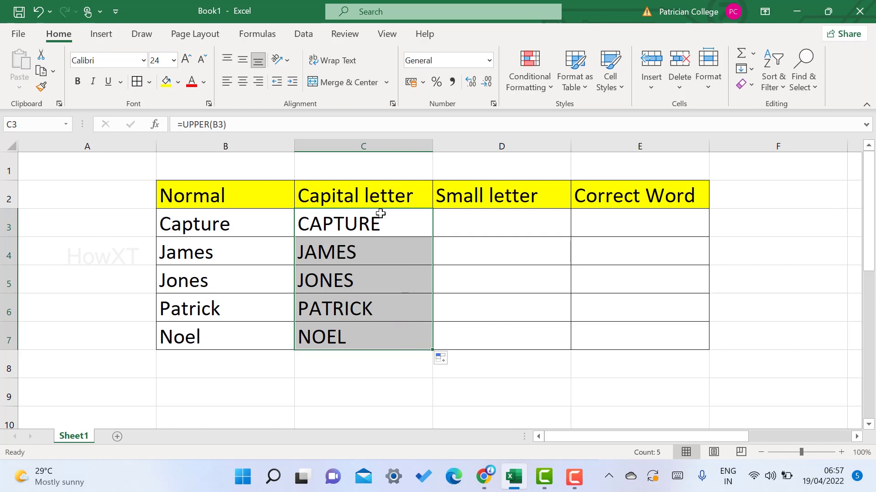
Enter =LOWER(C3) in D3 and fill it down to D7, giving capture through noel.
left_click(474, 228)
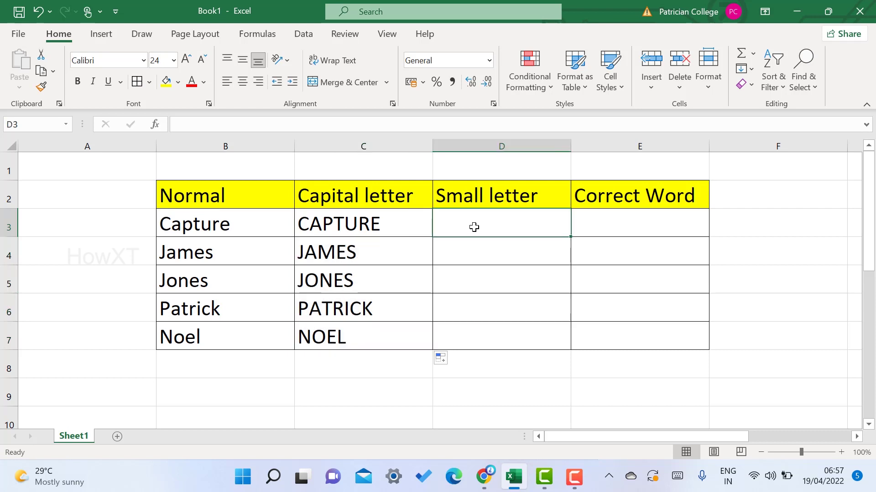
type("=")
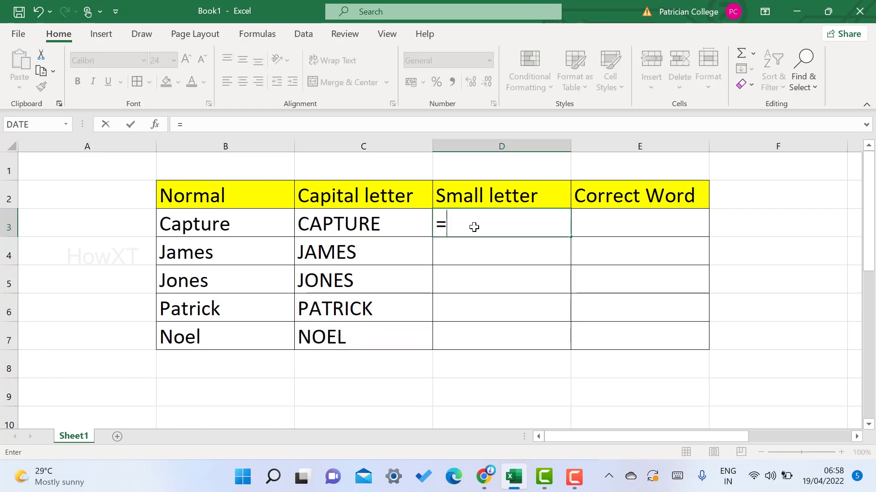
type("lower")
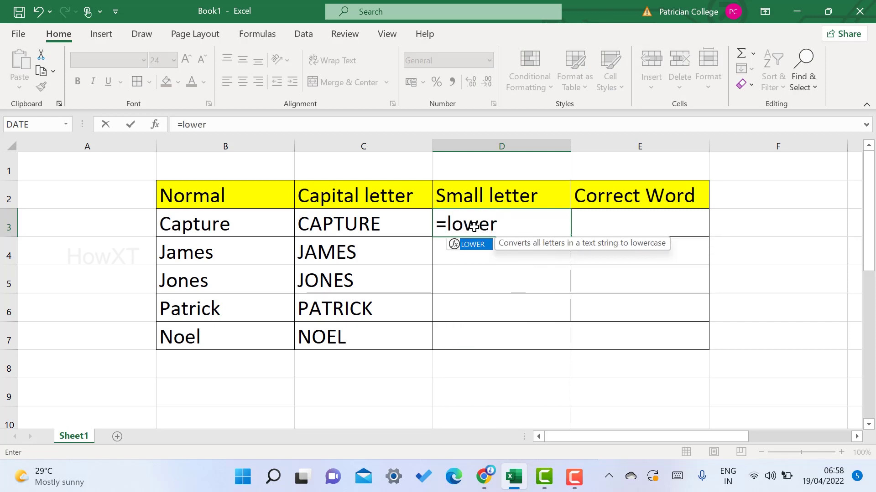
type("(")
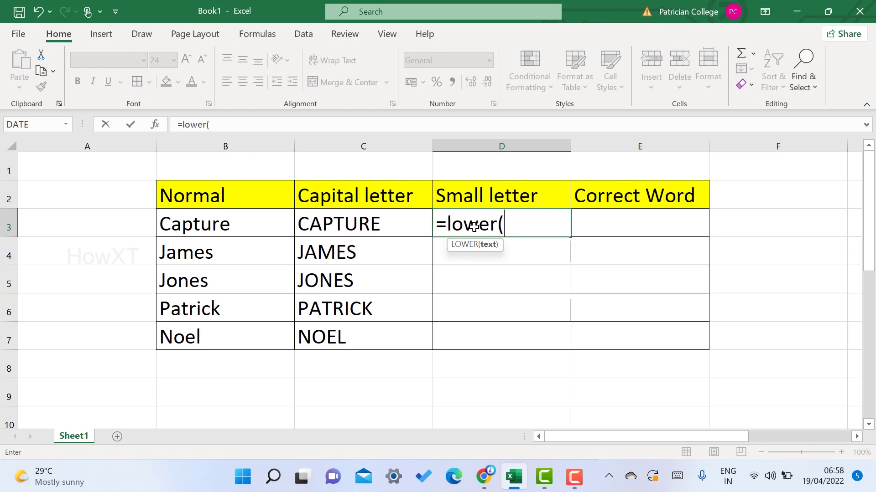
left_click(377, 223)
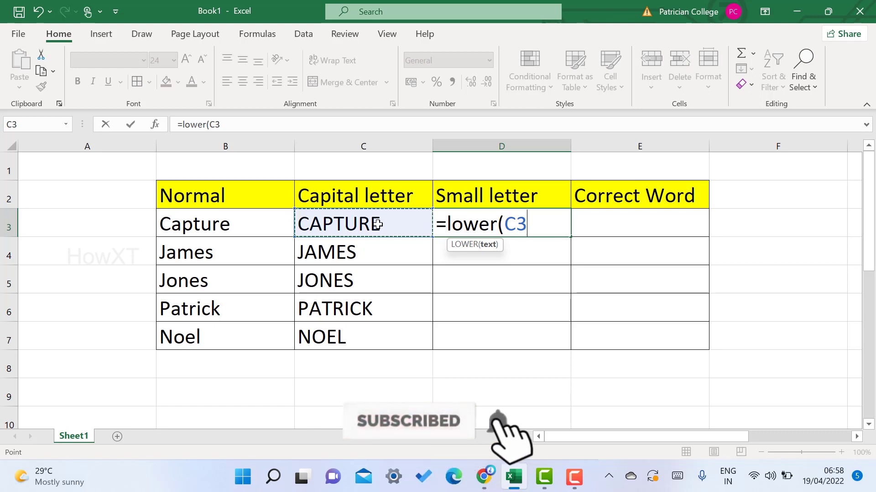
type(")")
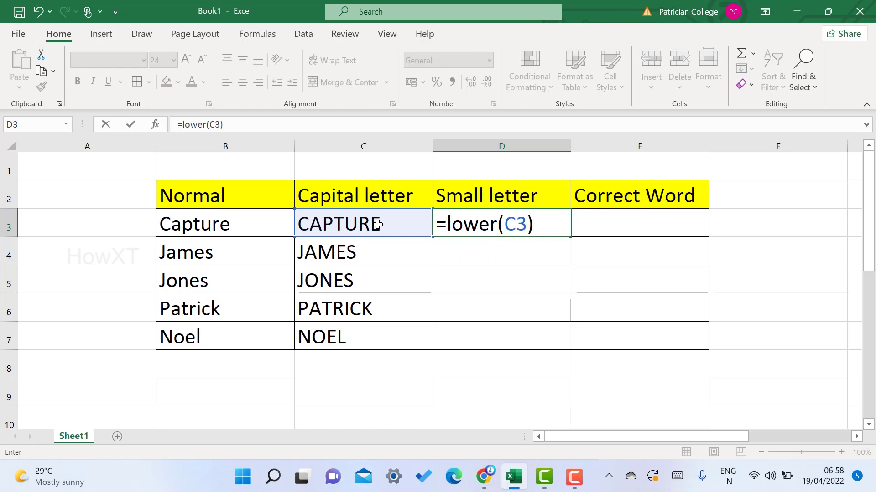
key("Return")
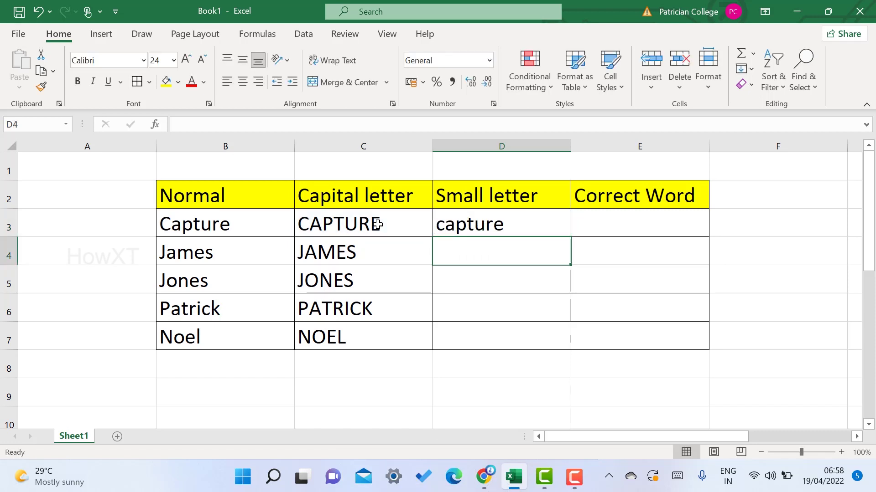
left_click(527, 223)
left_click_drag(570, 236, 568, 346)
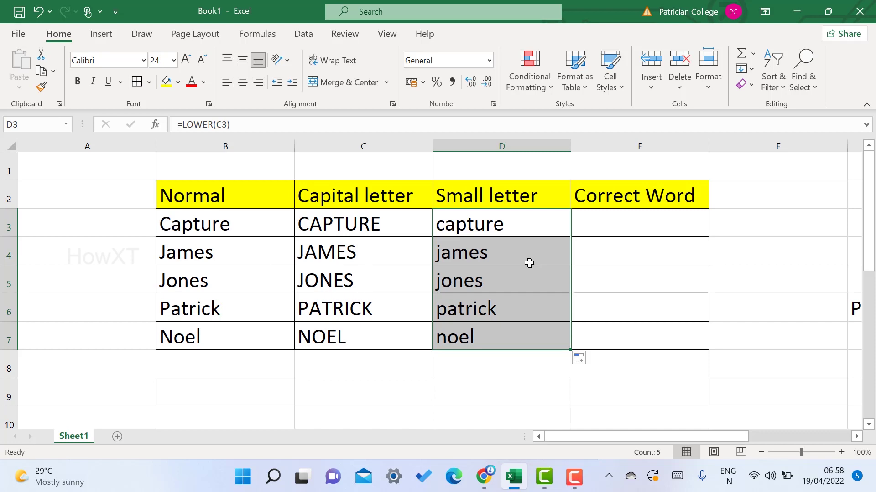
left_click(578, 217)
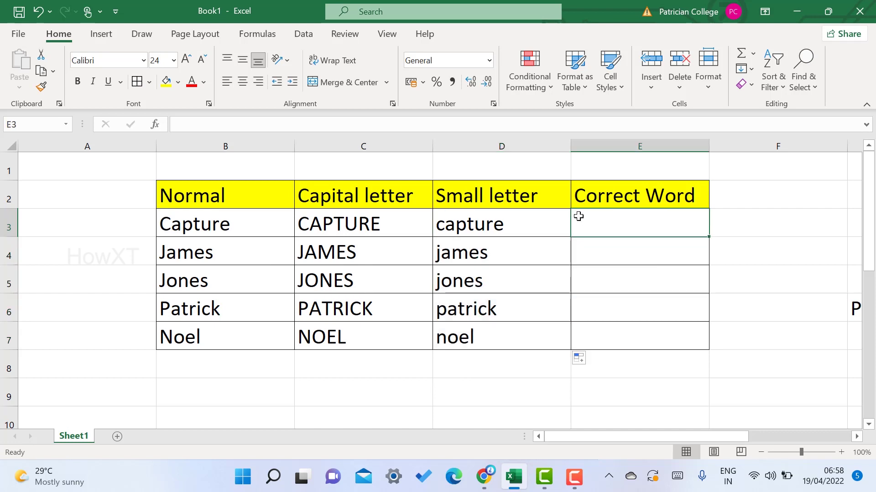
Enter =PROPER(D3) in E3 and fill it down to E7, giving Capture through Noel.
left_click(520, 223)
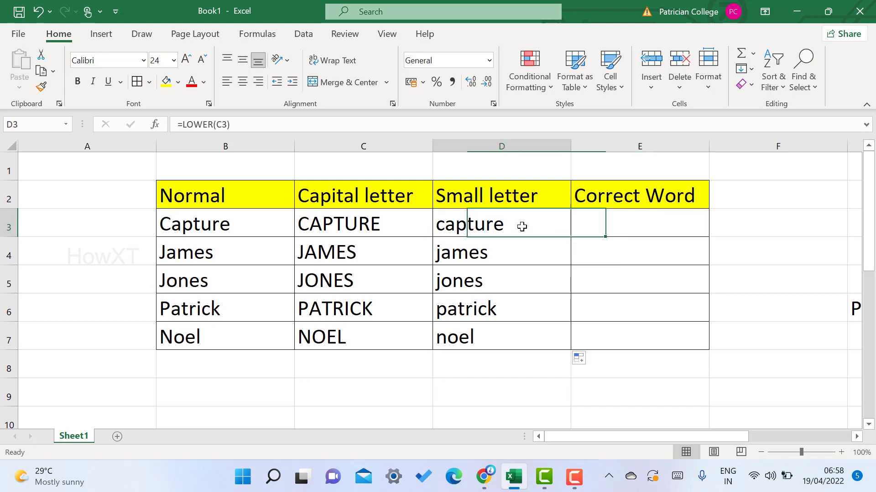
left_click(665, 222)
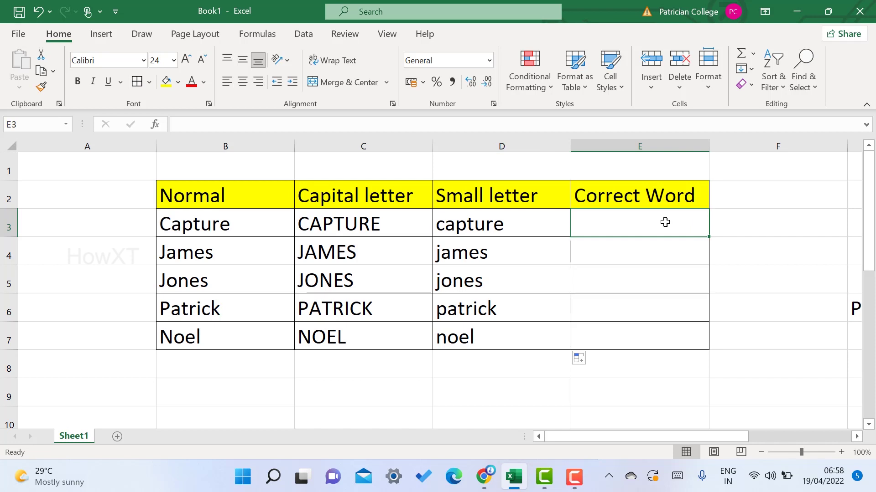
type("=")
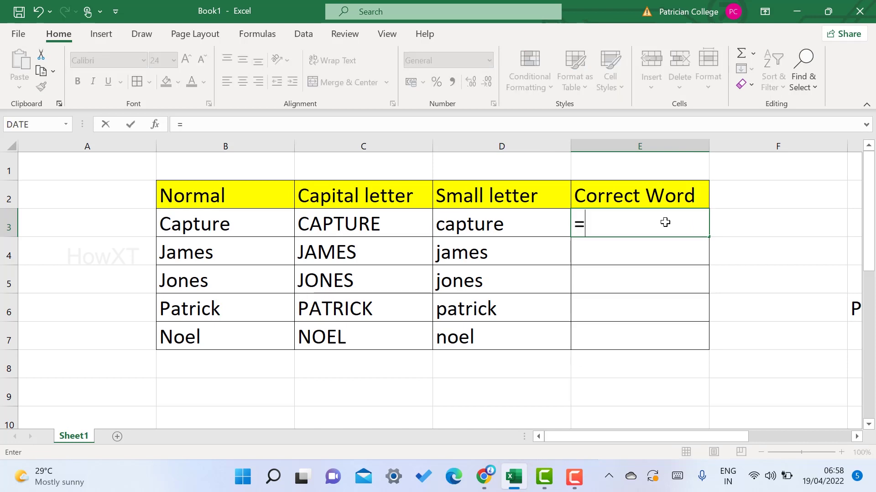
type("prop")
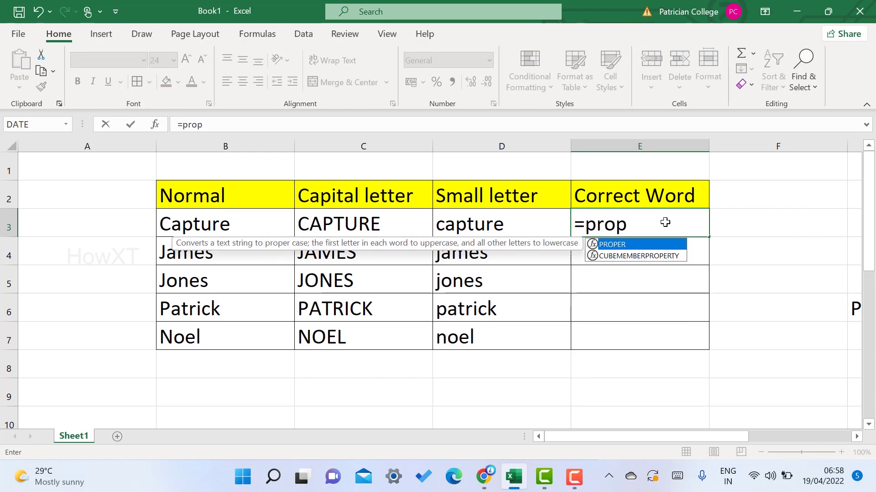
type("er(")
left_click(526, 226)
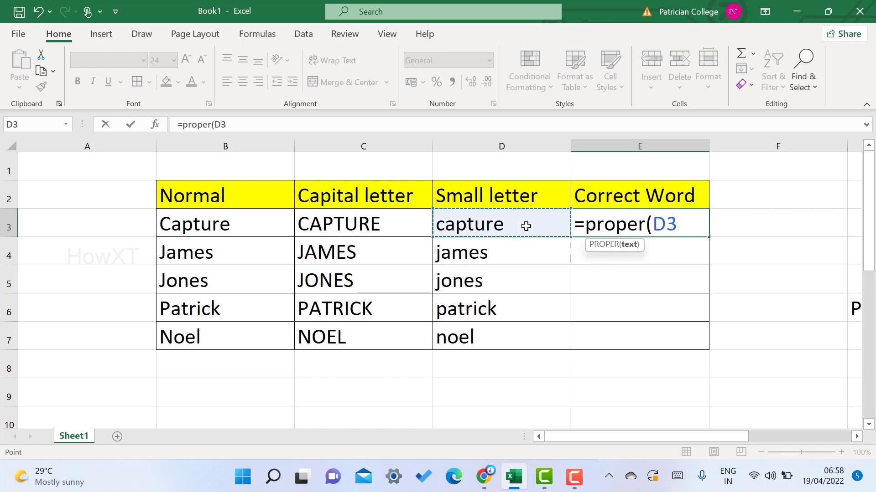
type(")")
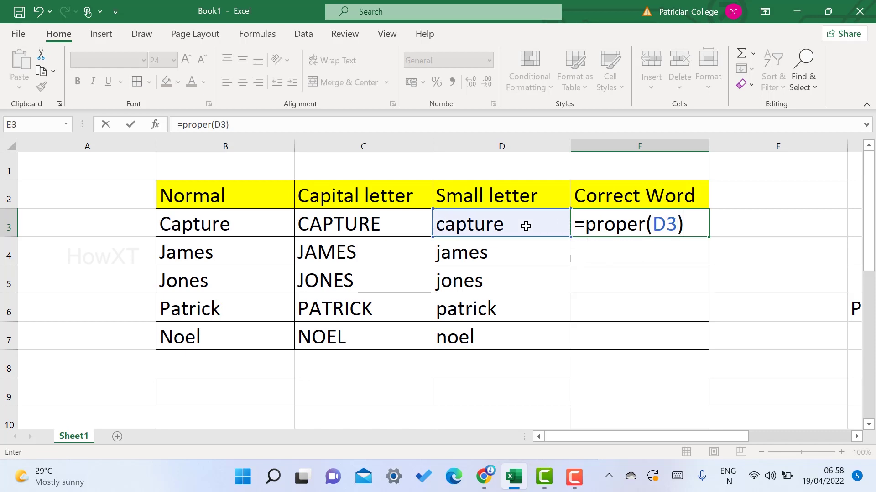
key("Return")
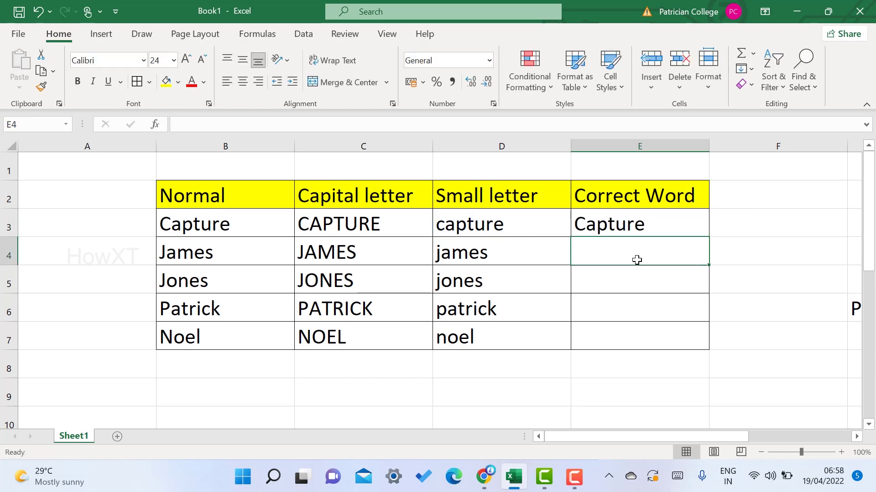
left_click(677, 233)
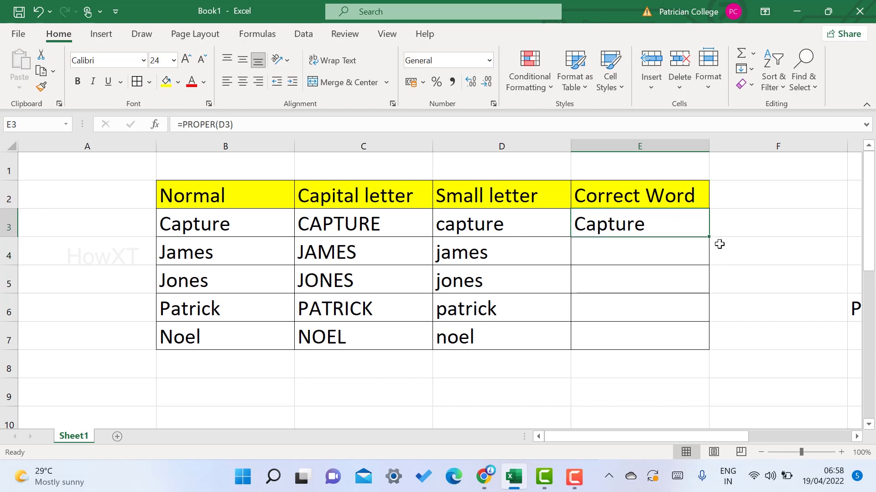
left_click_drag(709, 237, 709, 350)
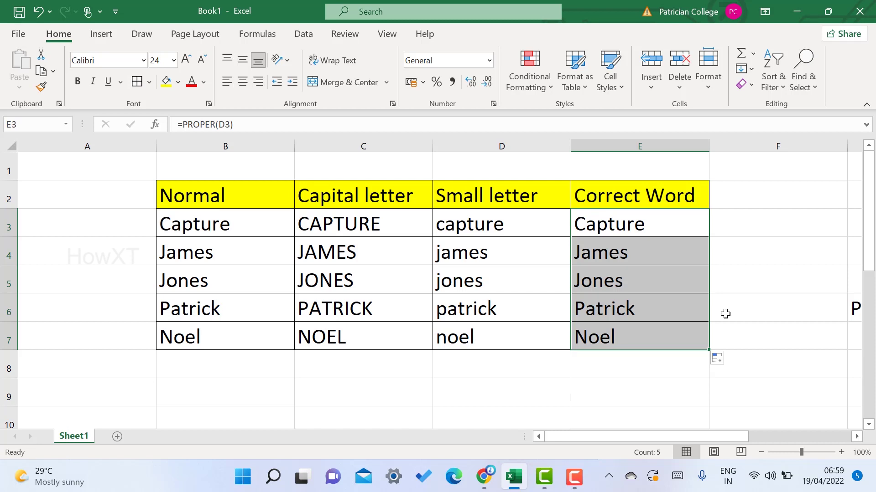
left_click(735, 233)
left_click(658, 225)
left_click(504, 224)
left_click(404, 228)
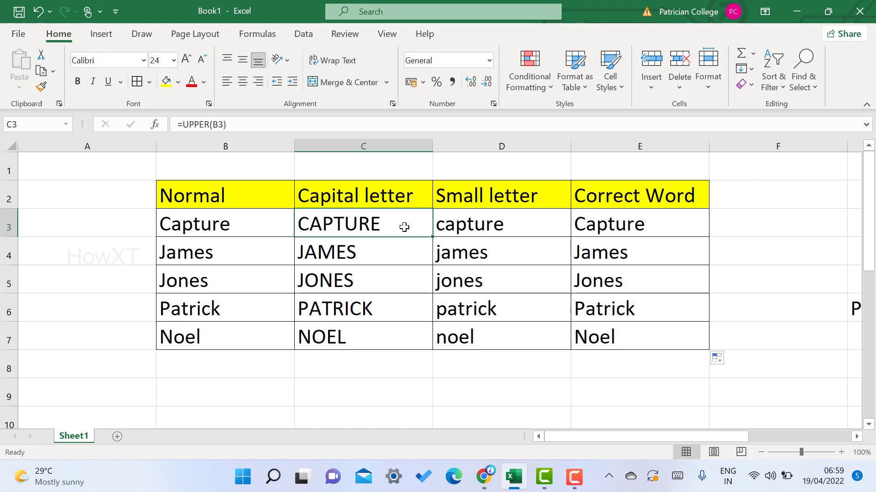
left_click(469, 225)
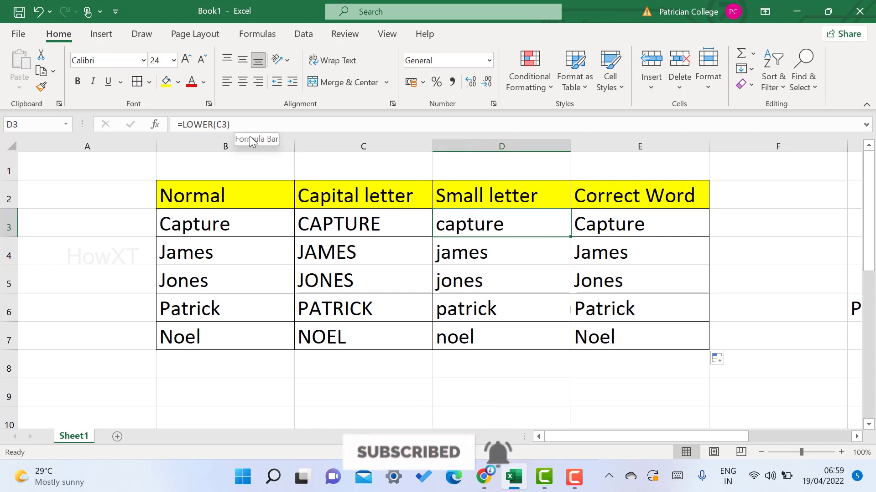
left_click(607, 222)
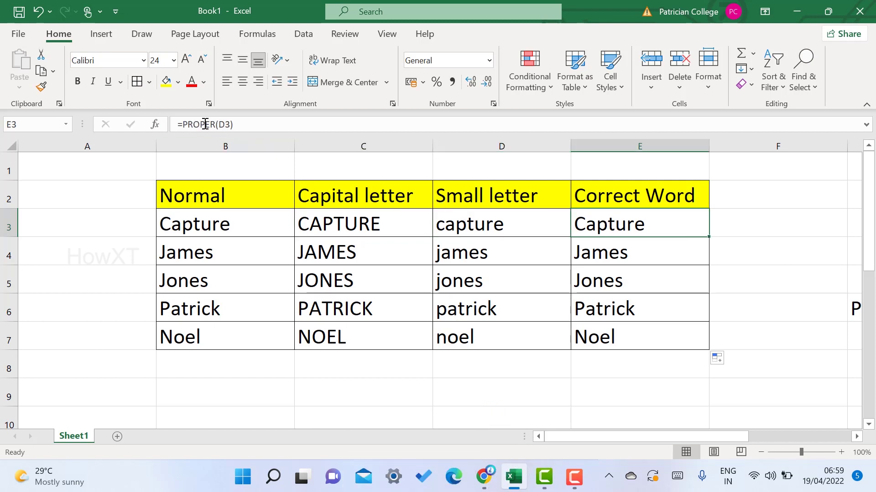